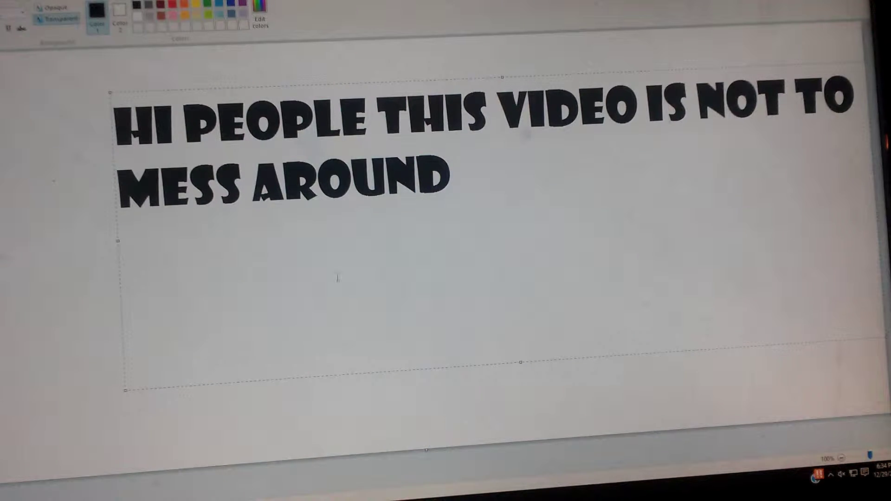
- Select the whole greeting caption so 'THIS IS HOW TO HACK' replaces it
drag(453, 181, 115, 119)
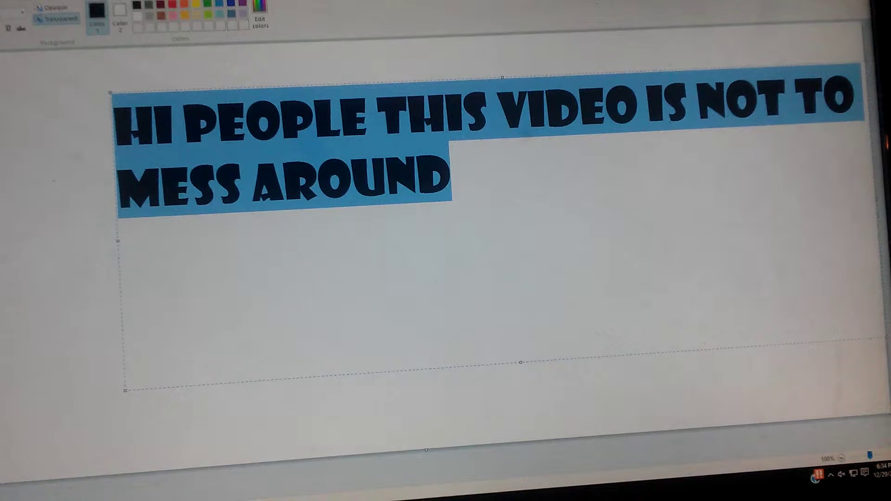
text(THIS I)
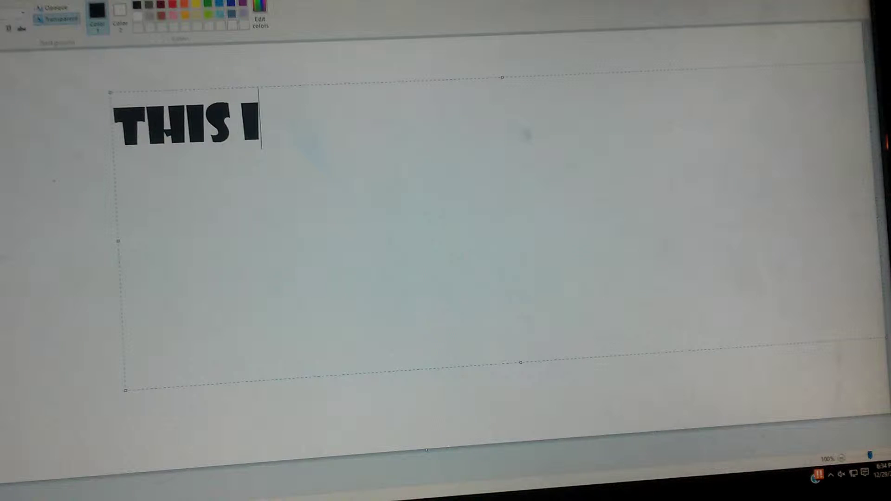
text(S HOW )
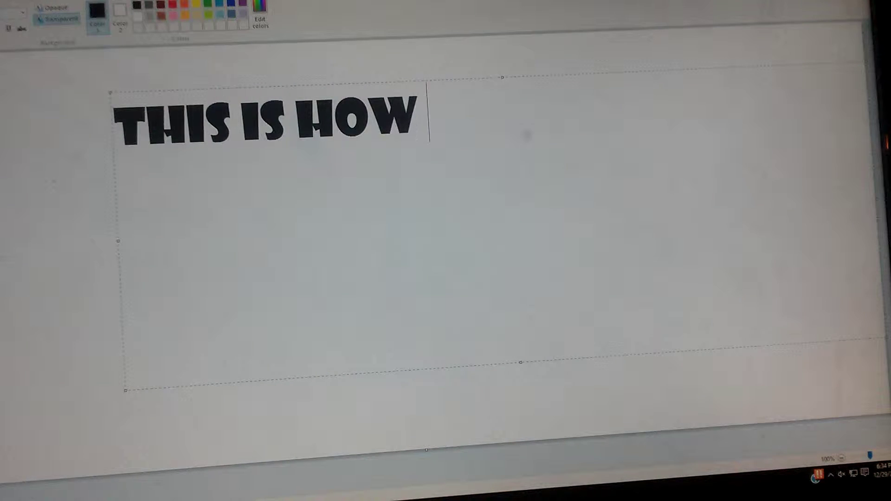
text(TO HAC)
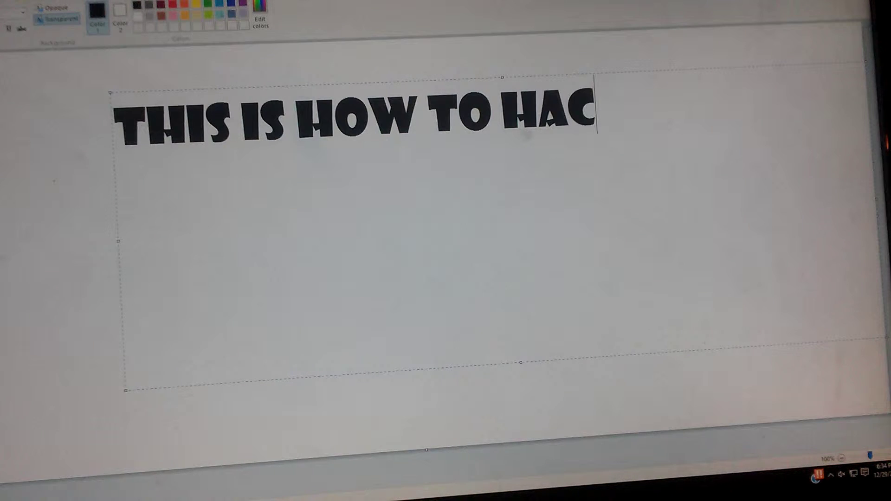
text(K PEO)
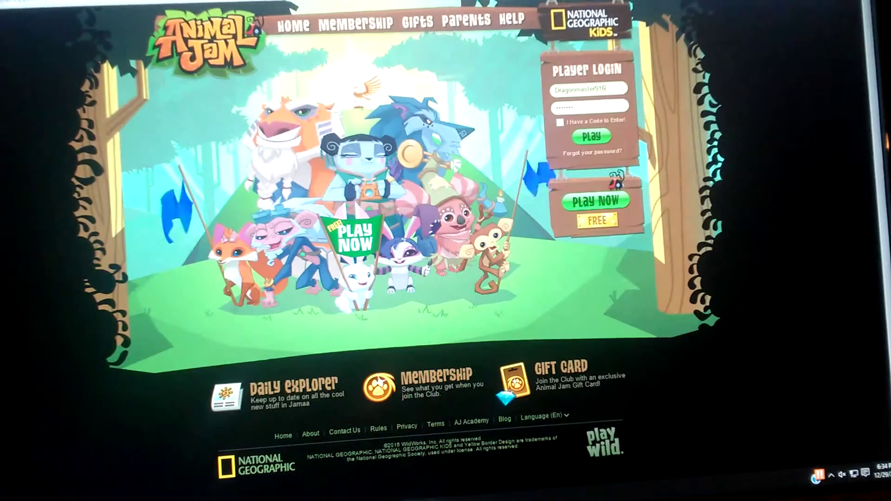
- Tick 'I Have a Code to Enter' on the Animal Jam Player Login panel
click(559, 122)
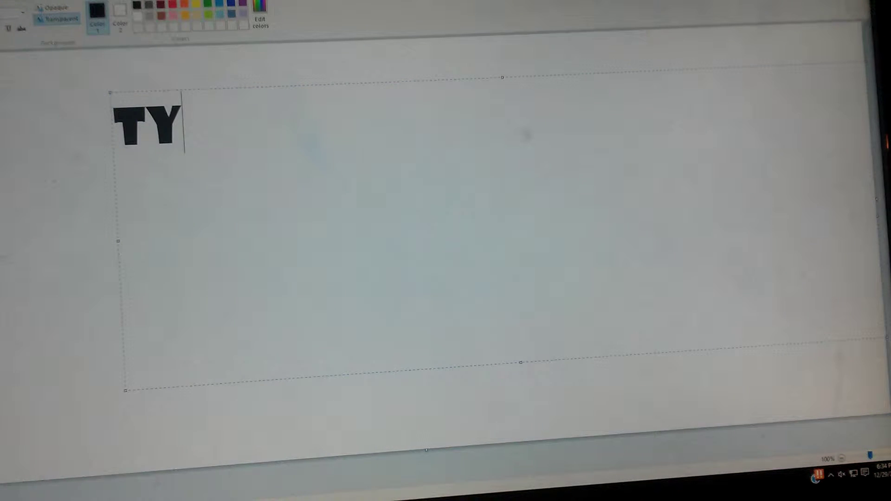
text(PE SP)
- Fix typos while typing 'TYPE SOMETHING IN THE CODE SLOT WITH UR INFO IN THE LOG IN'
key(BackSpace)
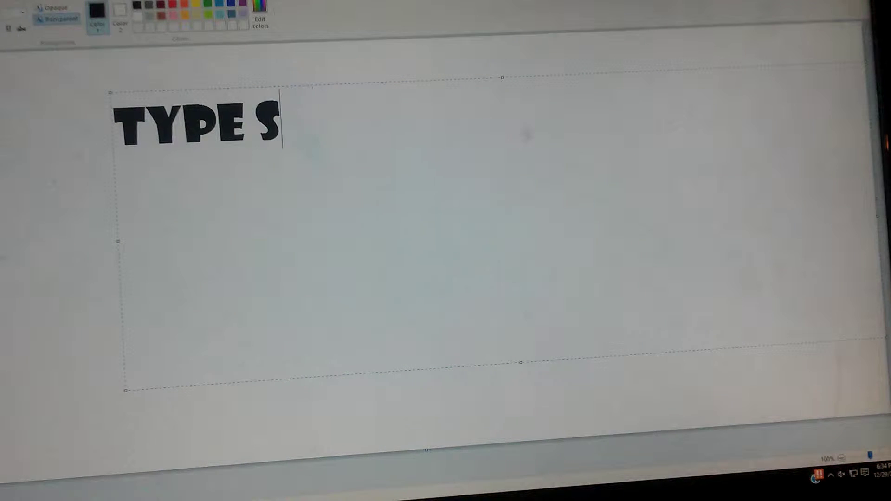
text(OMETHING IN)
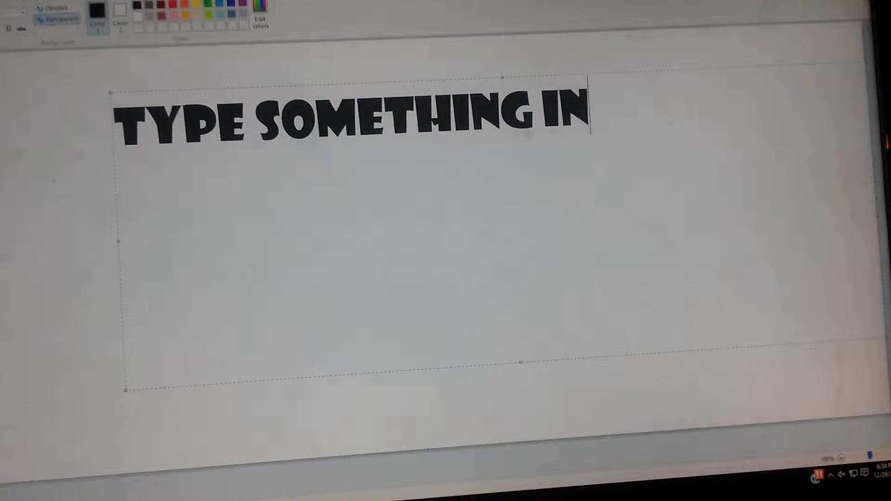
text(THE CO)
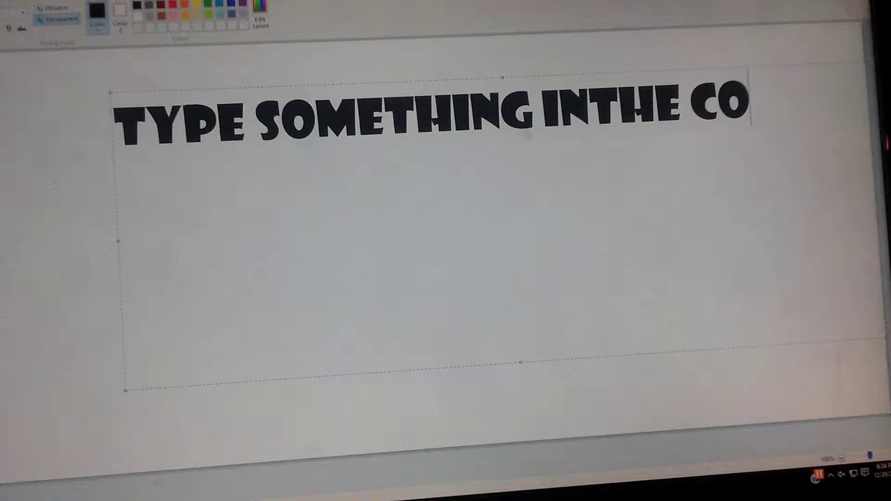
text(DE SLOTB)
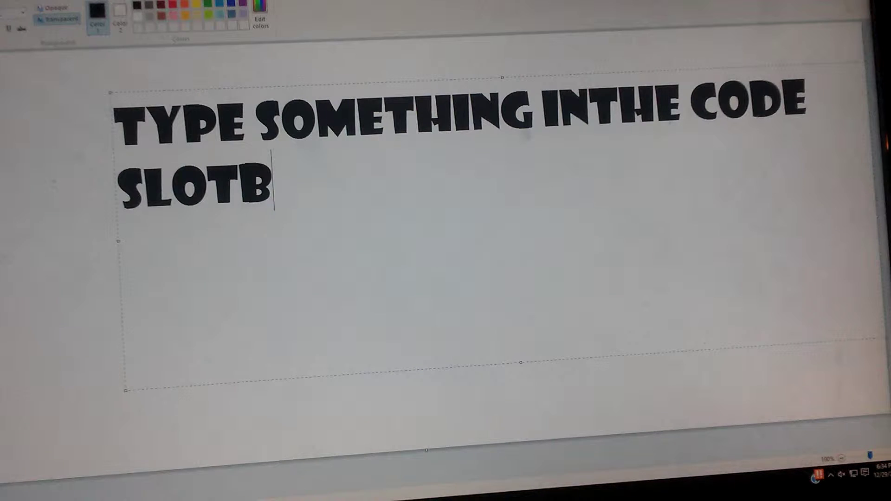
key(BackSpace)
text(WI)
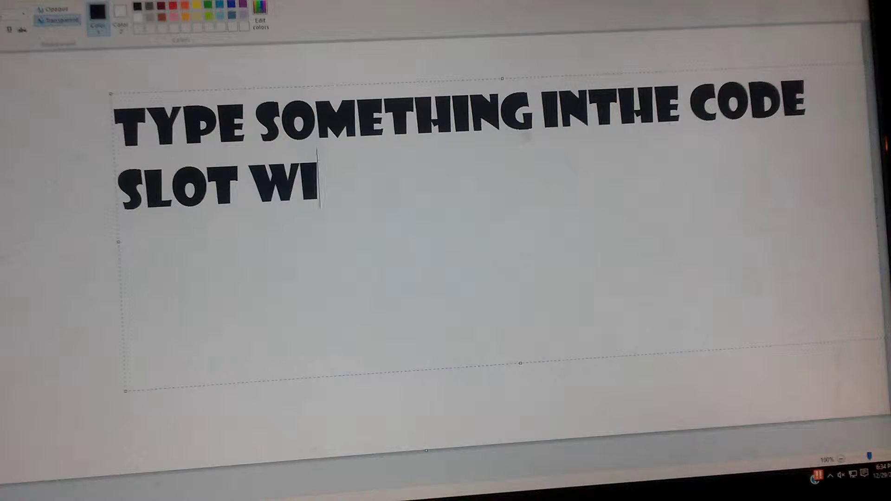
text(TH UR)
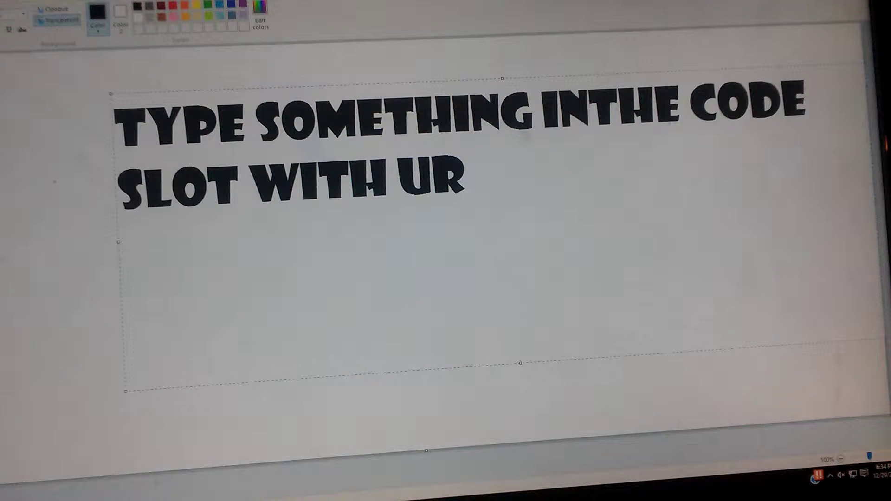
text( IN)
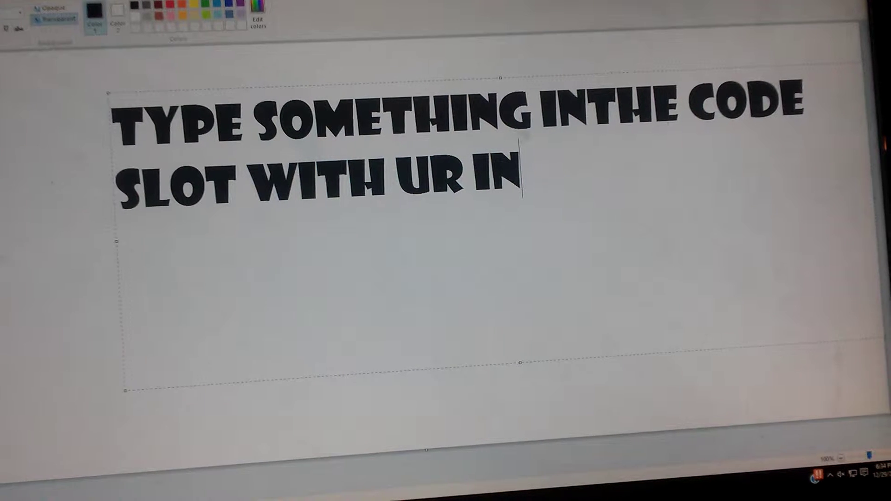
text(FO IN )
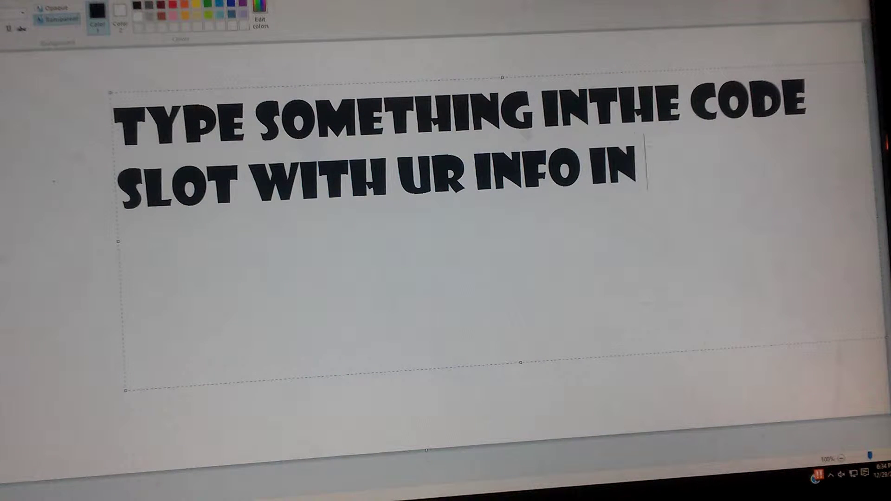
text(THE LOG)
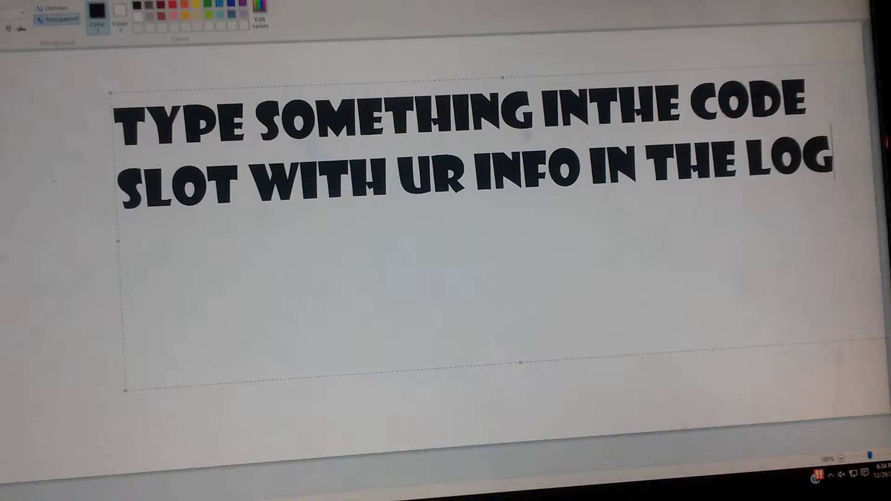
text( IN)
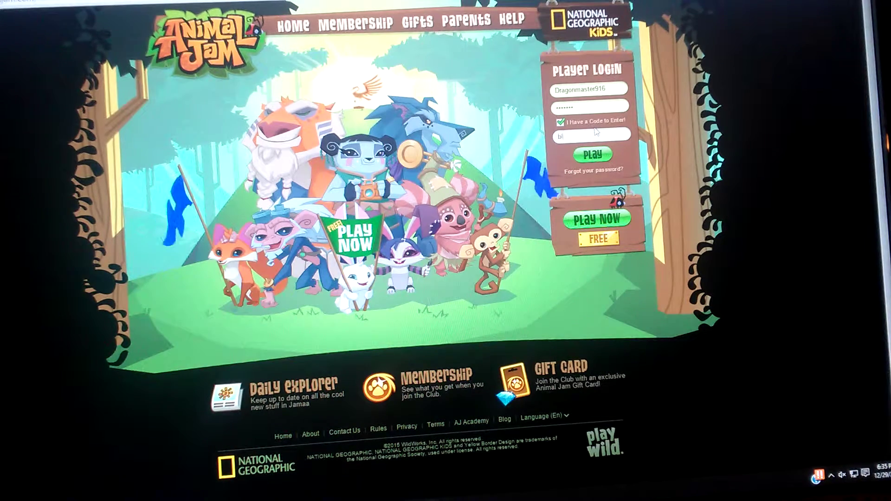
text(rand)
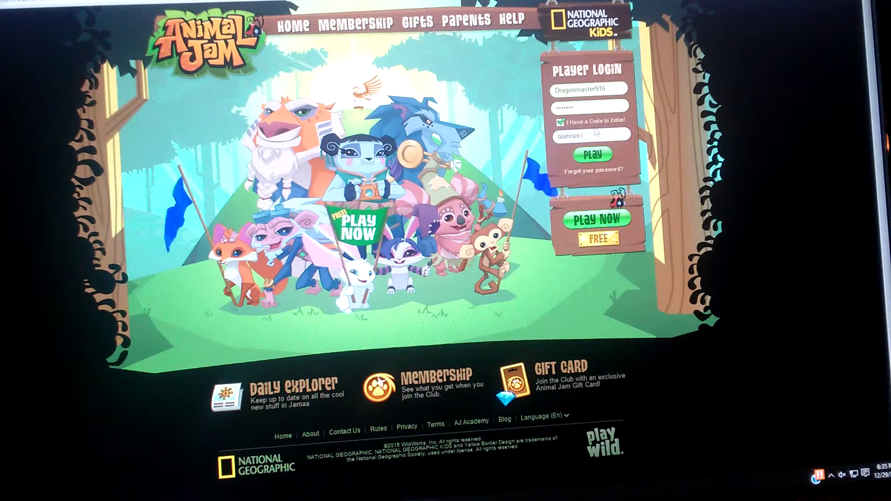
text(om)
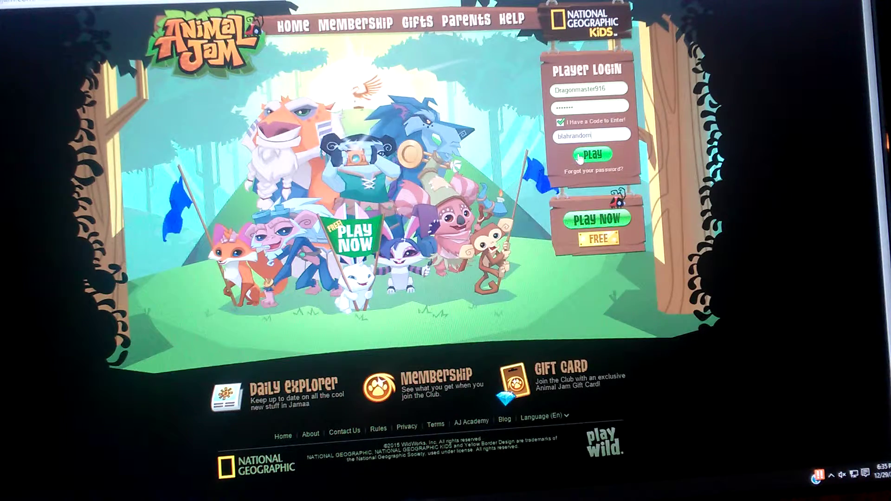
- Log in with the filler code using the green Play button
click(588, 154)
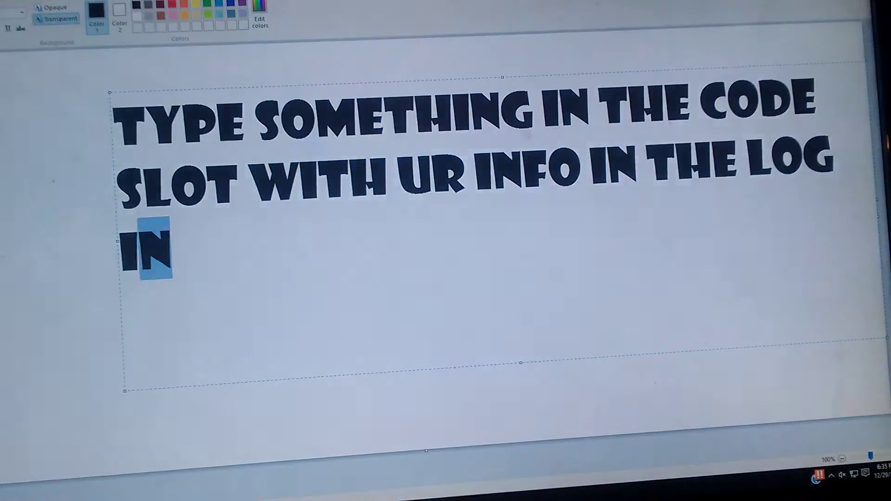
- Select all the caption text so 'WATH THIS' can be typed over it
key(ctrl+a)
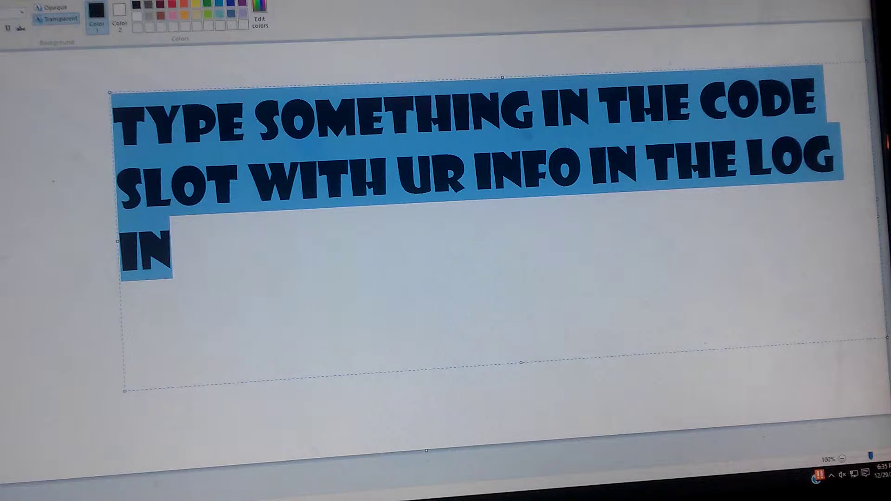
text(WATH THIS)
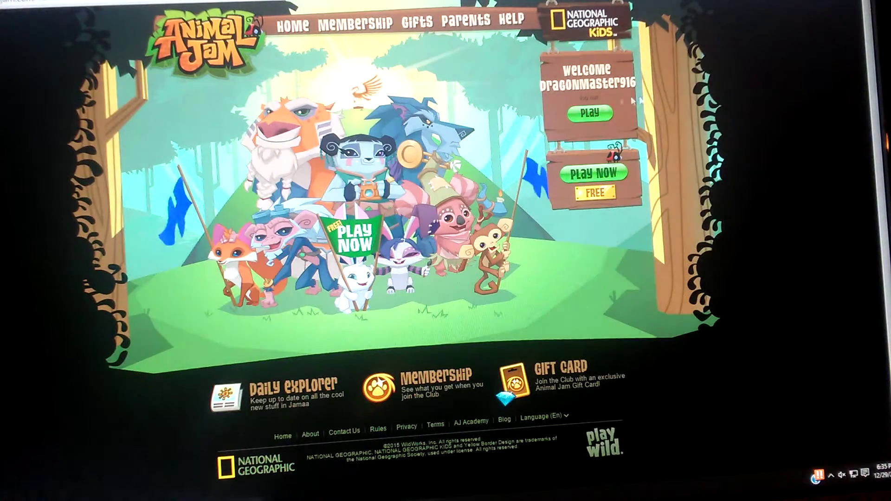
- View the page source, inspect the welcome sign's markup, then erase the Paint caption
right_click(634, 99)
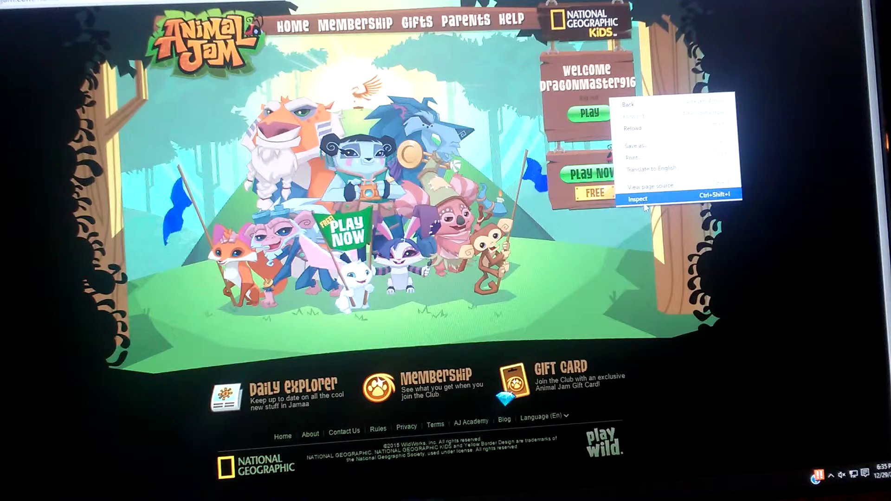
click(641, 188)
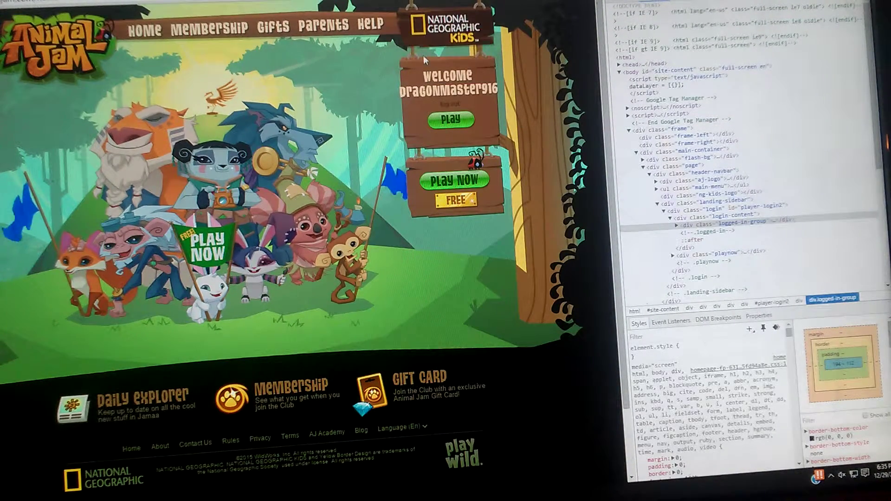
right_click(456, 83)
click(503, 194)
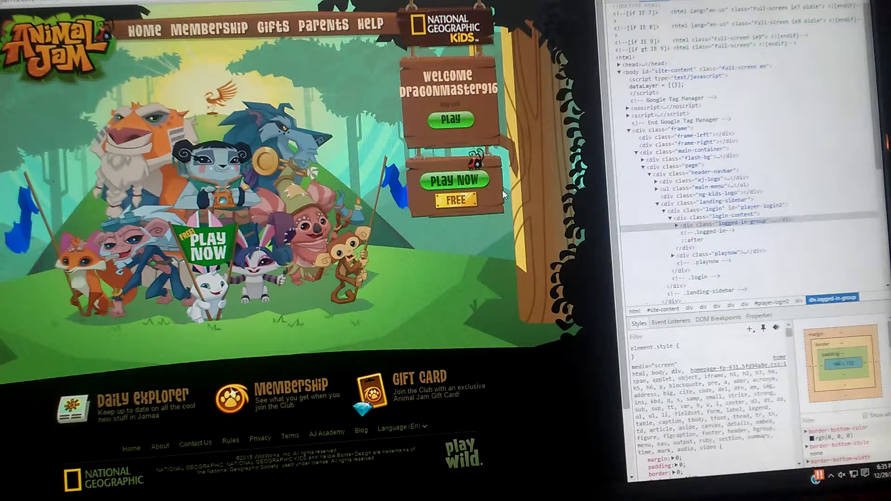
click(453, 182)
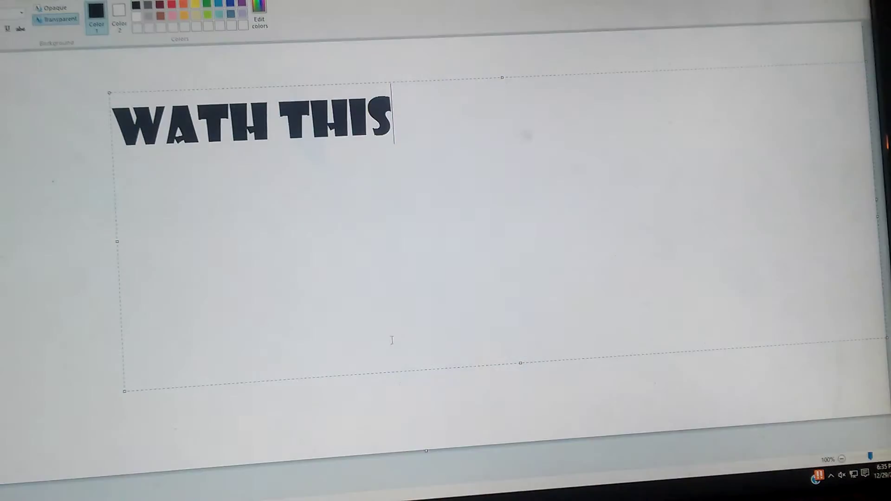
key(BackSpace)
key(BackSpace)
key(BackSpace)
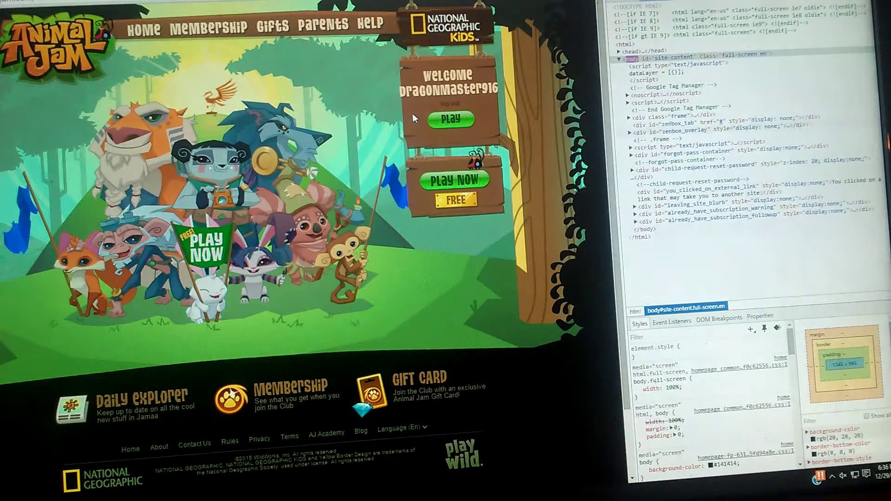
- Change the welcome heading's username in DevTools Elements, then close DevTools with F12
right_click(454, 78)
click(479, 182)
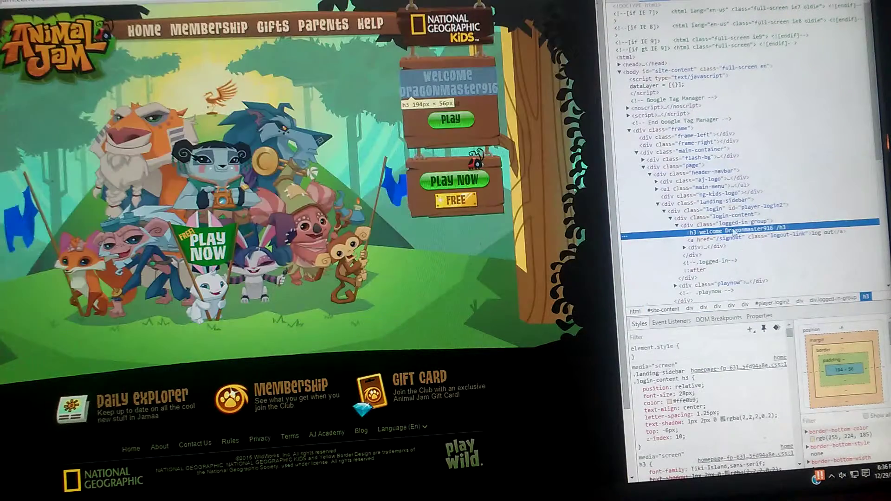
double_click(738, 230)
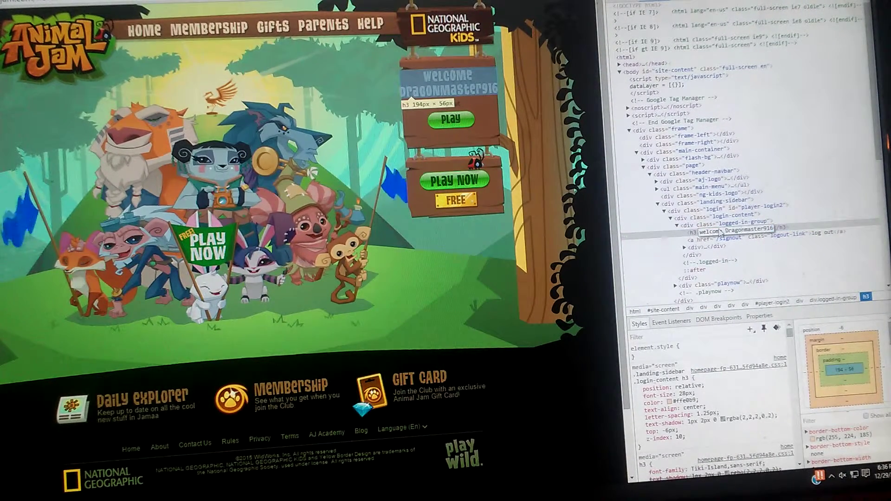
double_click(745, 229)
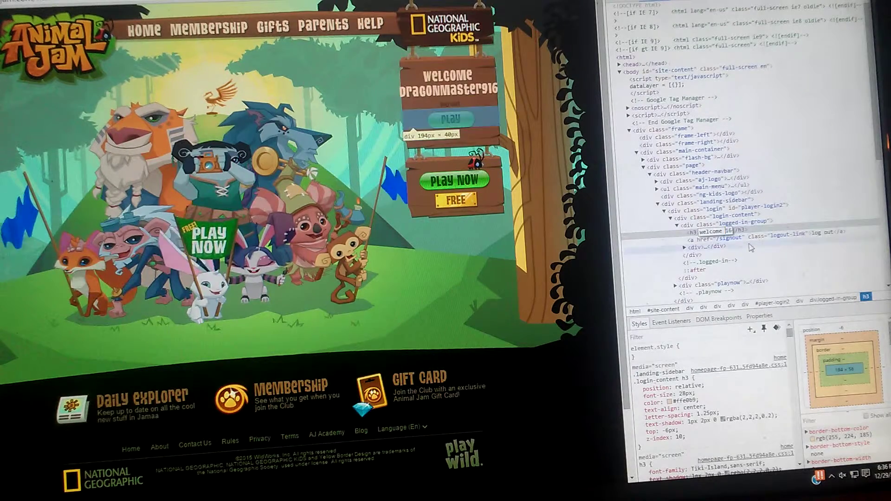
text(he)
text(l)
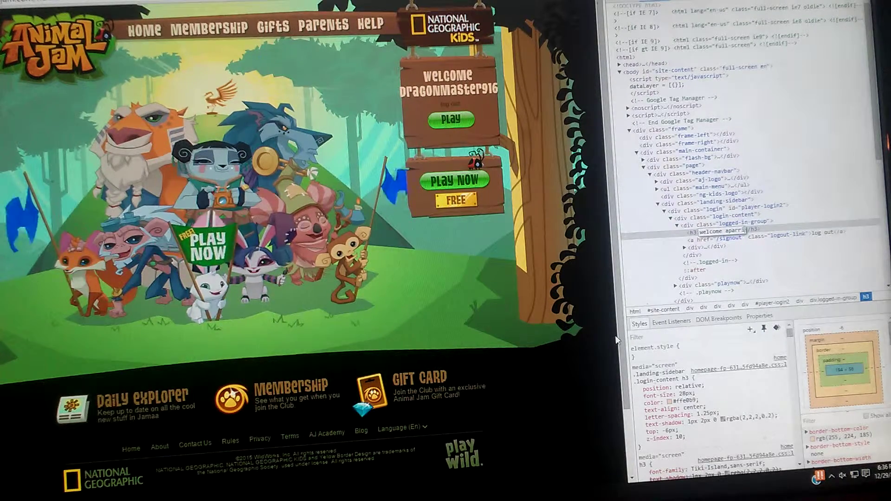
key(Return)
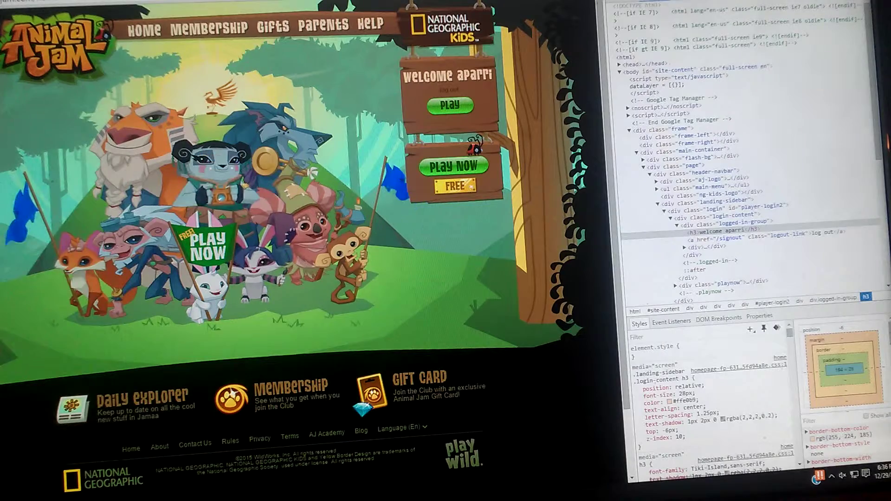
key(F12)
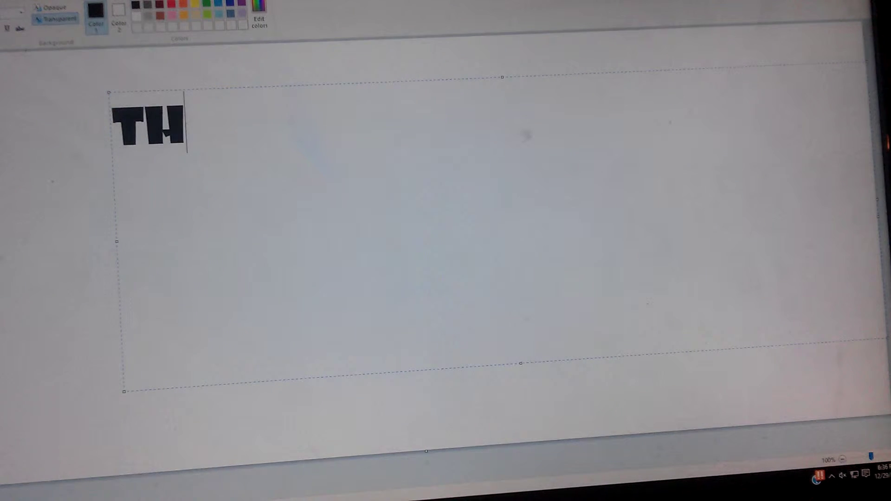
text(EN YO)
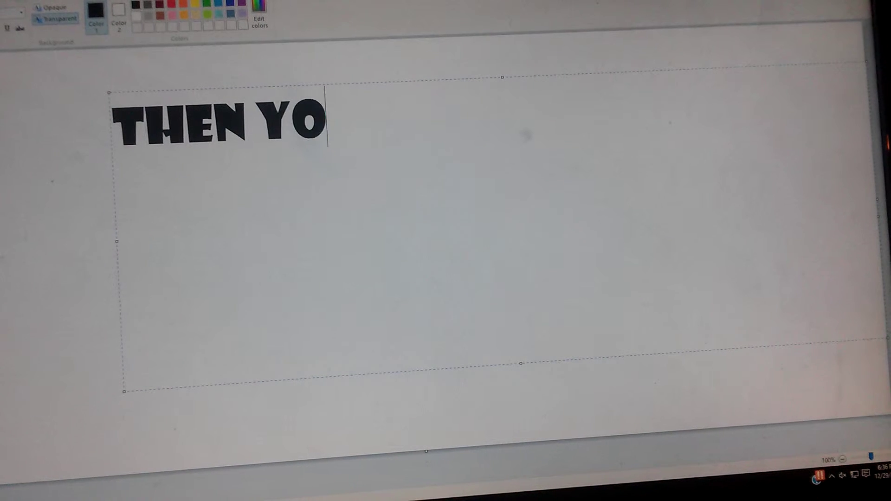
text(U GET)
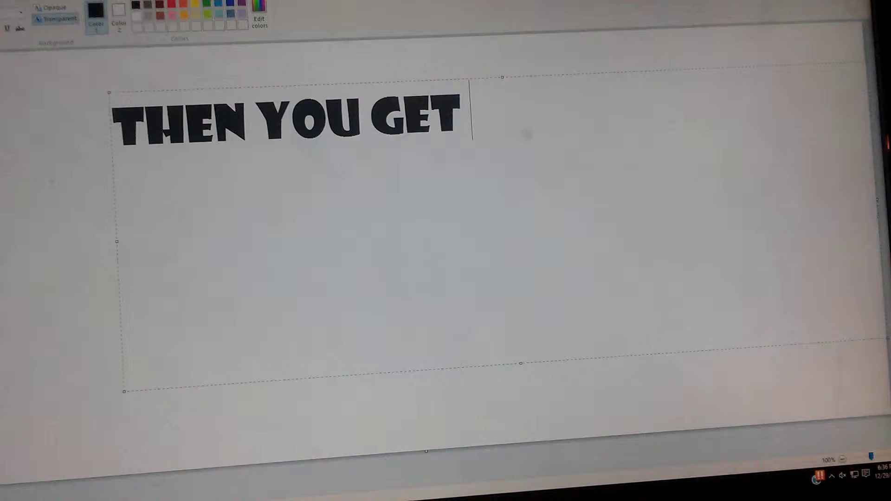
text( IN IY)
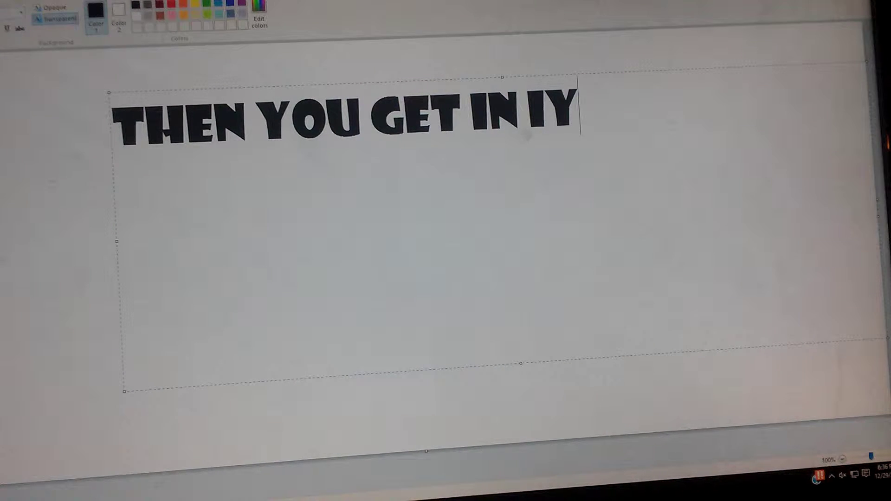
- Correct the mistyped final letter of the 'THEN YOU GET IN IT' caption
key(BackSpace)
text(T)
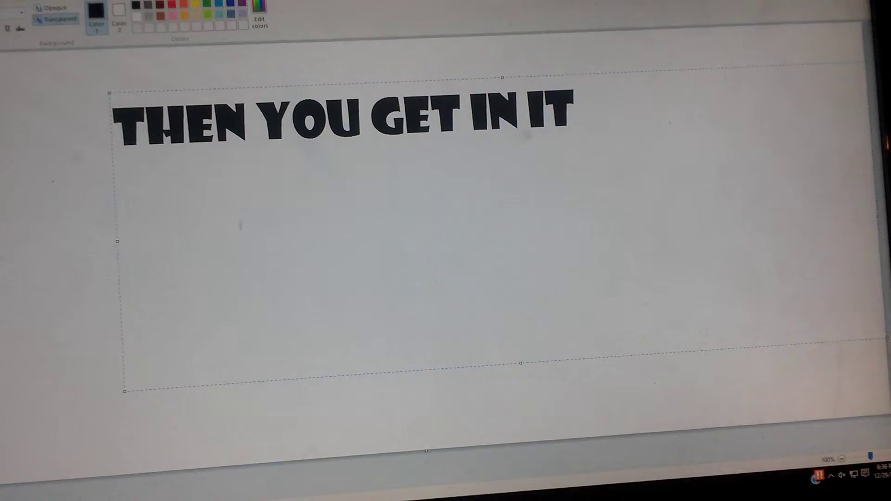
key(alt+Tab)
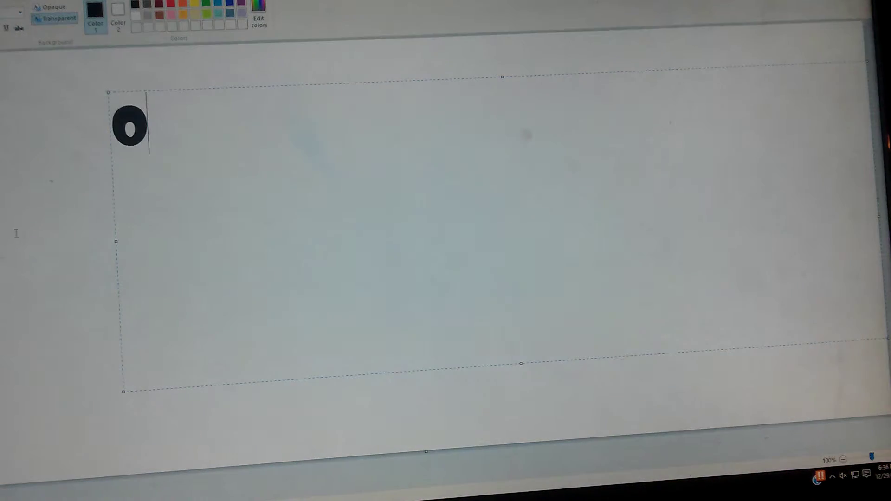
text(MG I)
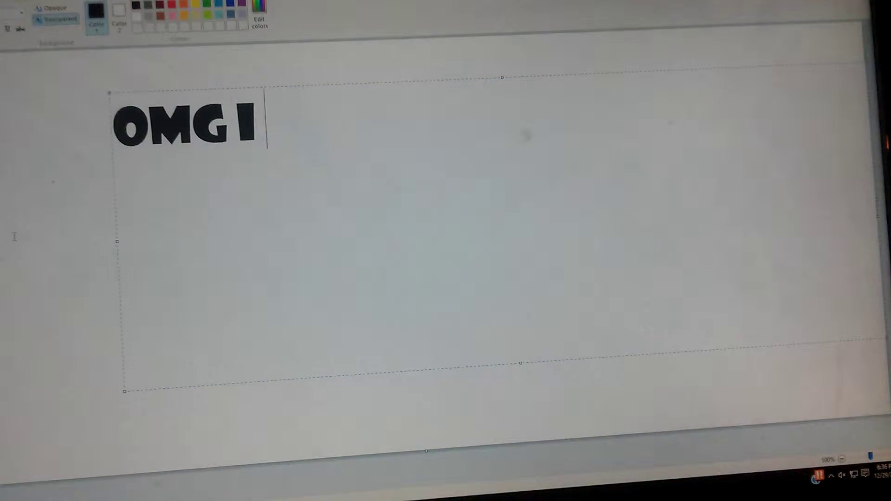
text( HACKE)
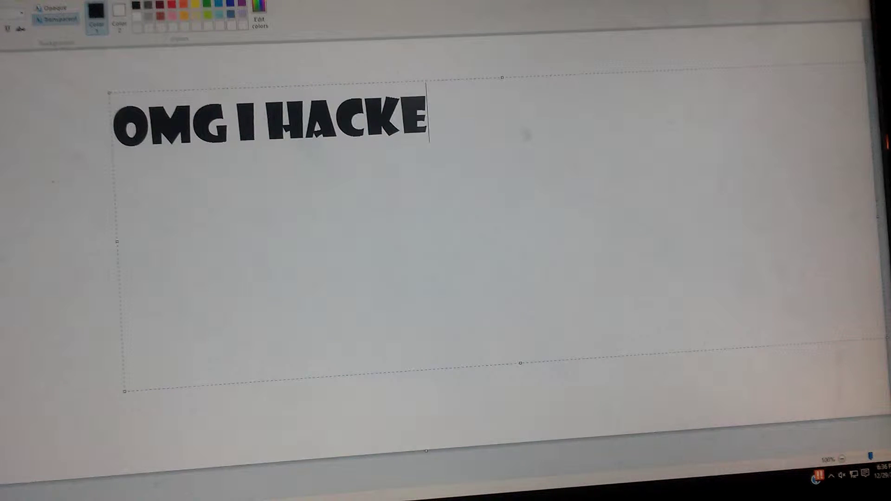
text(D HIM)
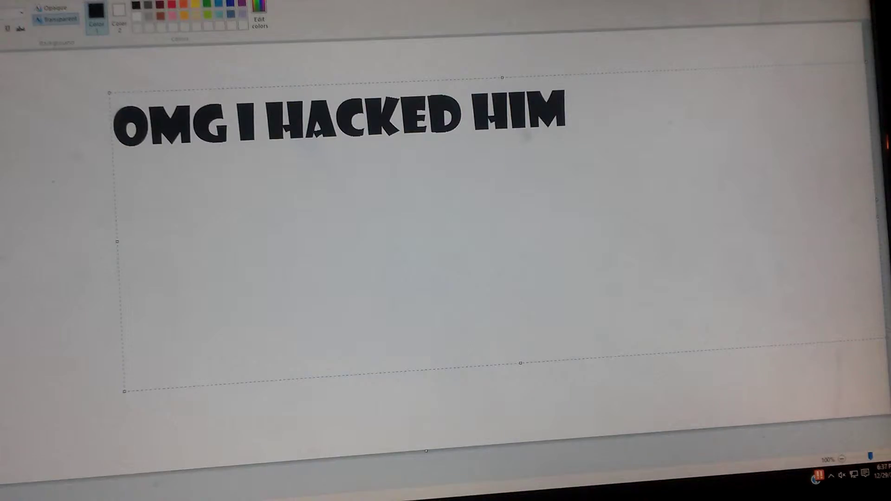
- Dismiss the Animal Jam chat suspension notice, then select the laugh caption for replacement
key(alt+Tab)
click(409, 180)
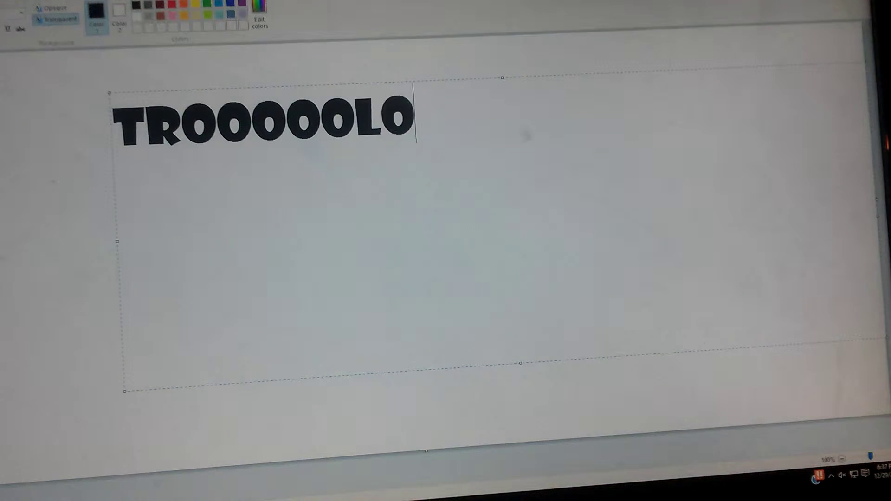
text(LOLOLOLOLOLOLOLO)
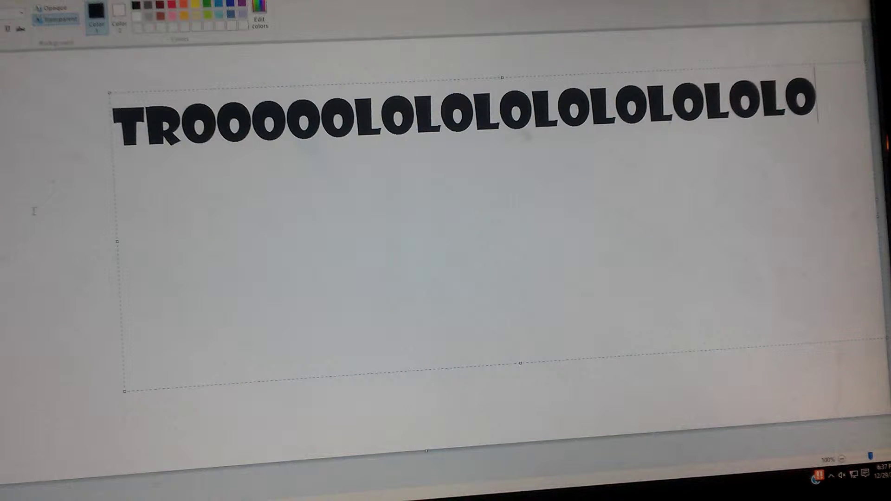
key(ctrl+a)
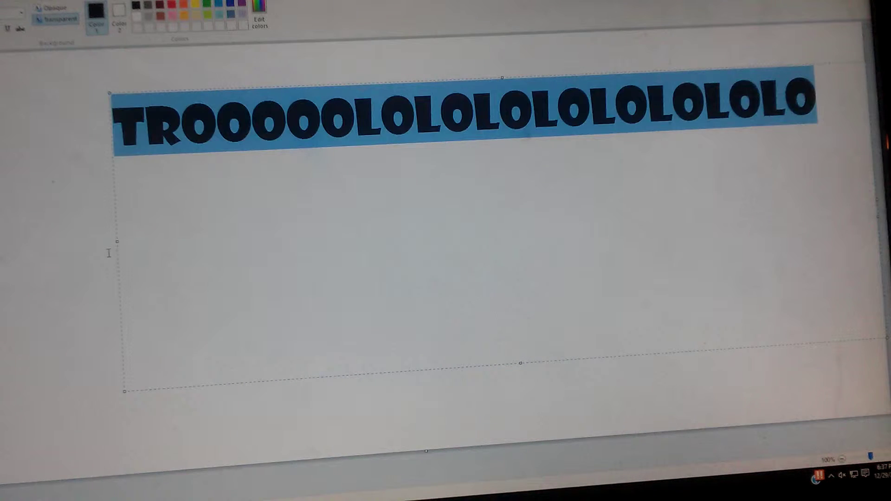
text(STOP )
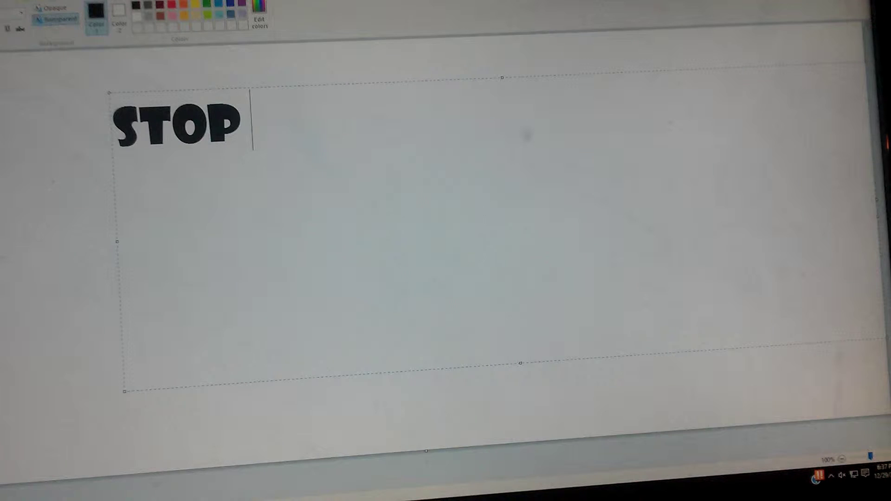
text(HACKI)
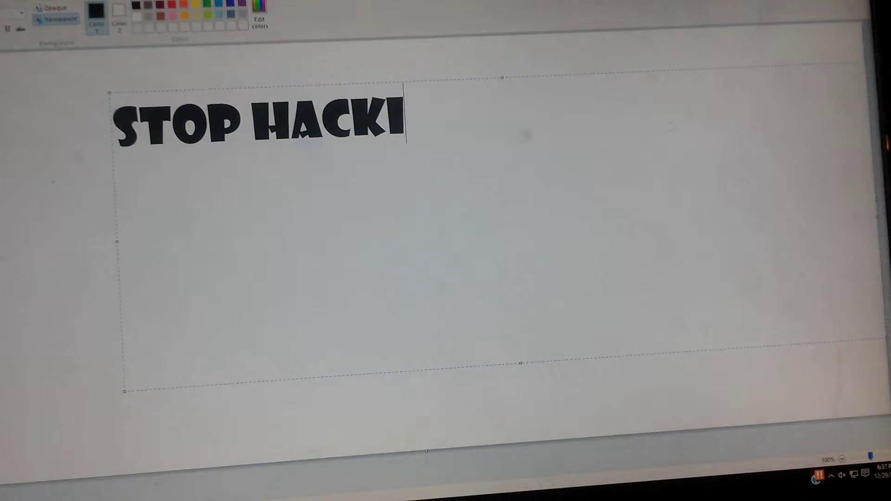
text(NG)
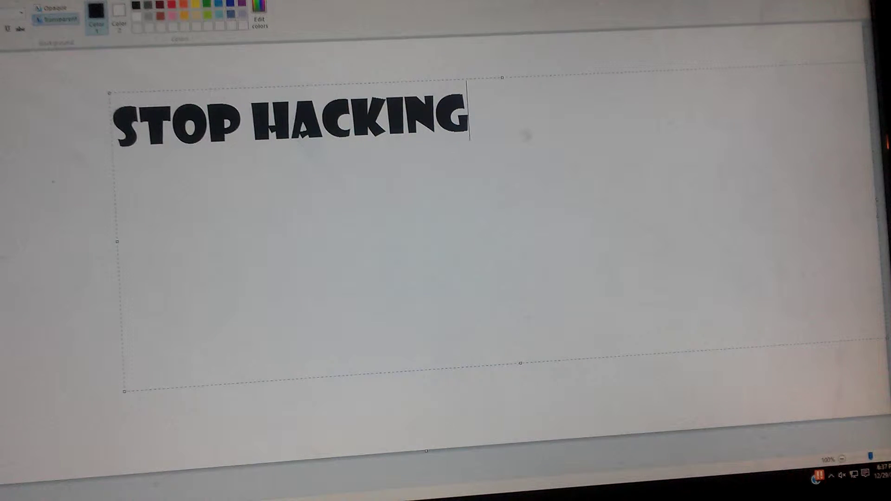
text( JERKS)
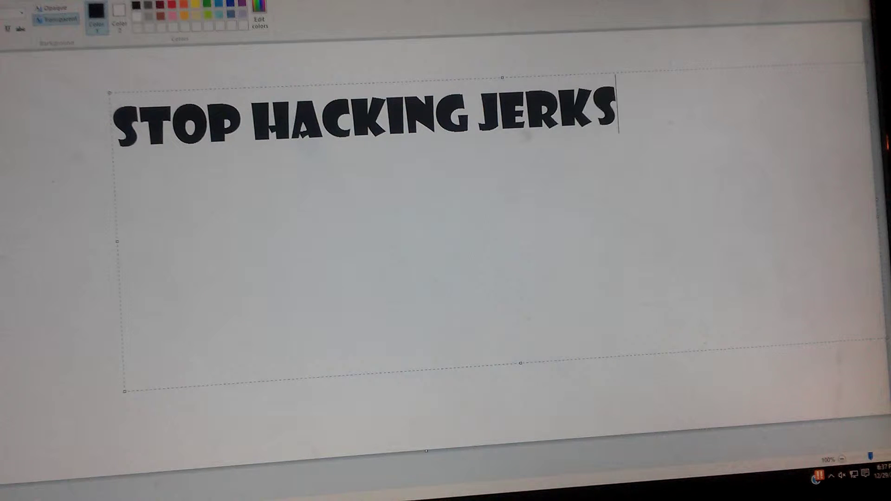
- Erase 'STOP HACKING JERKS' and type 'HOPE YOU LEARNED A VALUEABLE LESSON', fixing the typo
key(BackSpace)
key(BackSpace)
key(BackSpace)
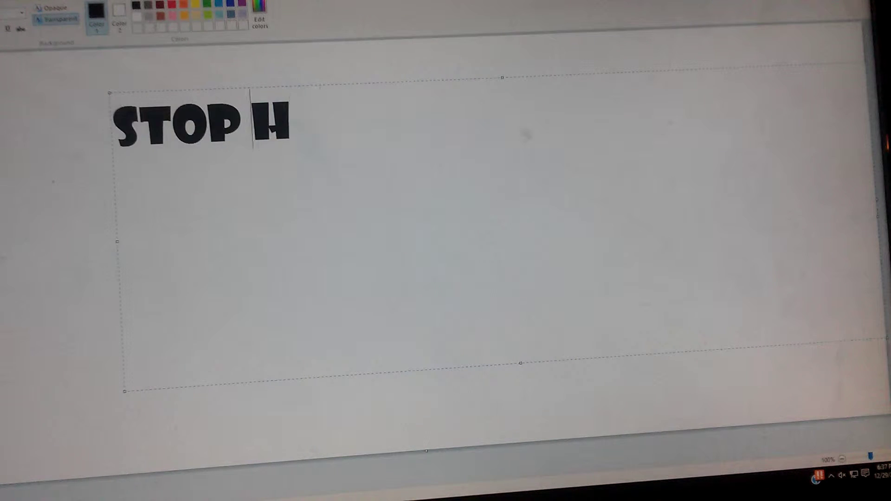
key(BackSpace)
key(BackSpace)
key(BackSpace)
text(H)
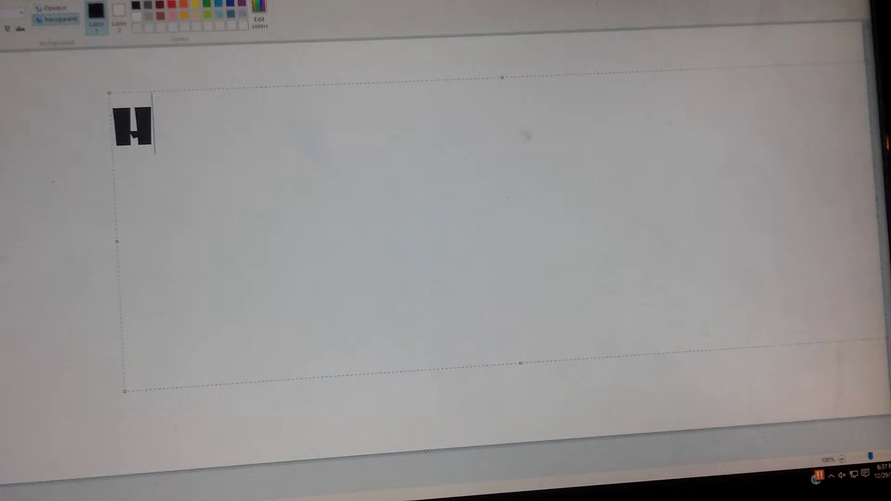
text(O)
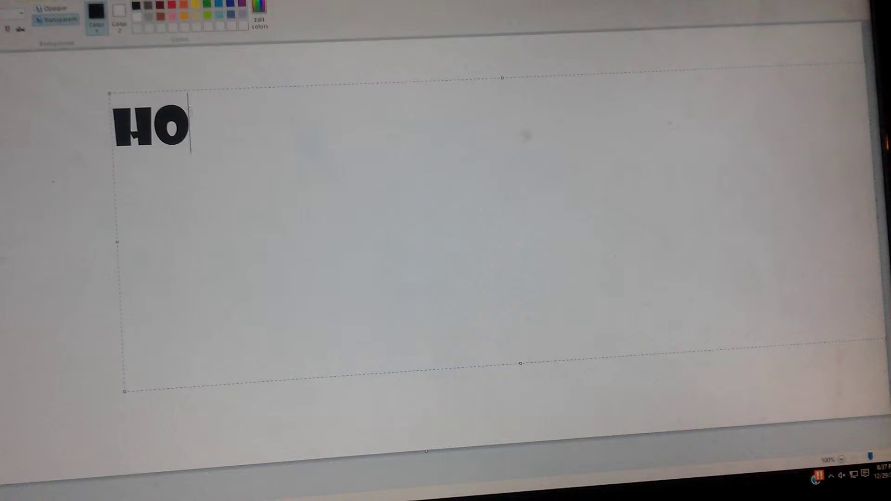
text(PE YOU)
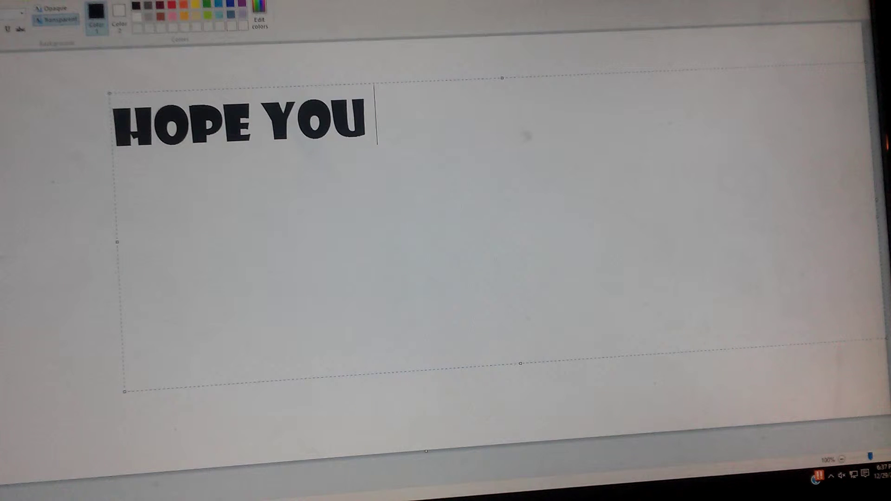
text( LEARNEC)
key(BackSpace)
text(D A )
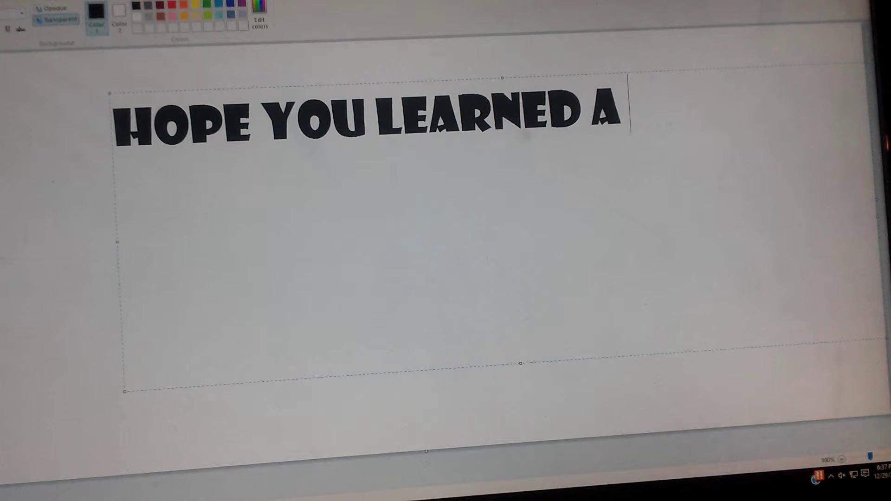
text(VALU)
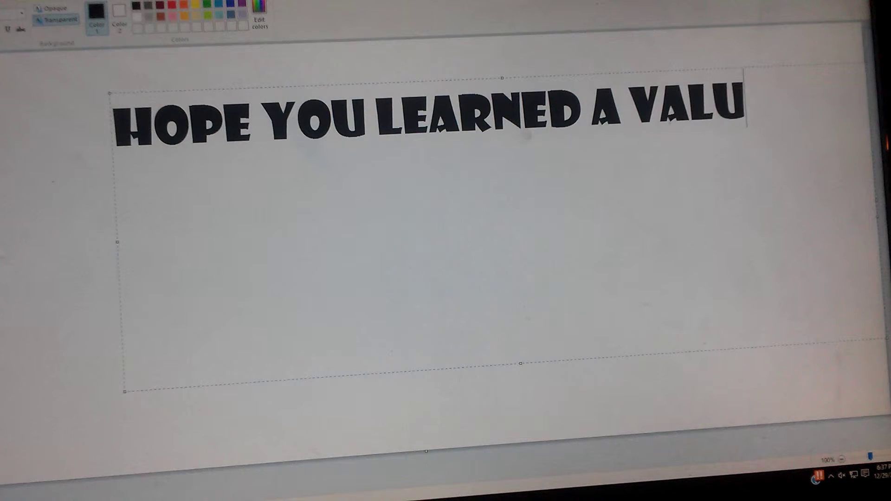
text(EABLE)
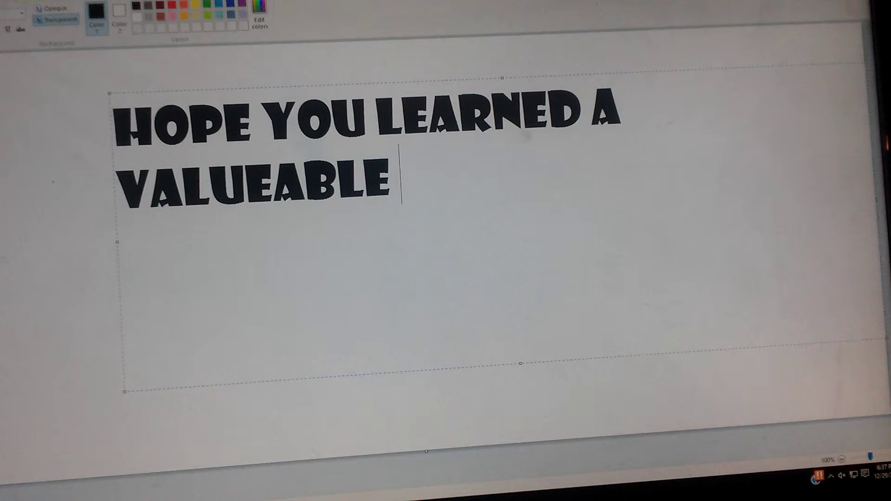
text( LESSON)
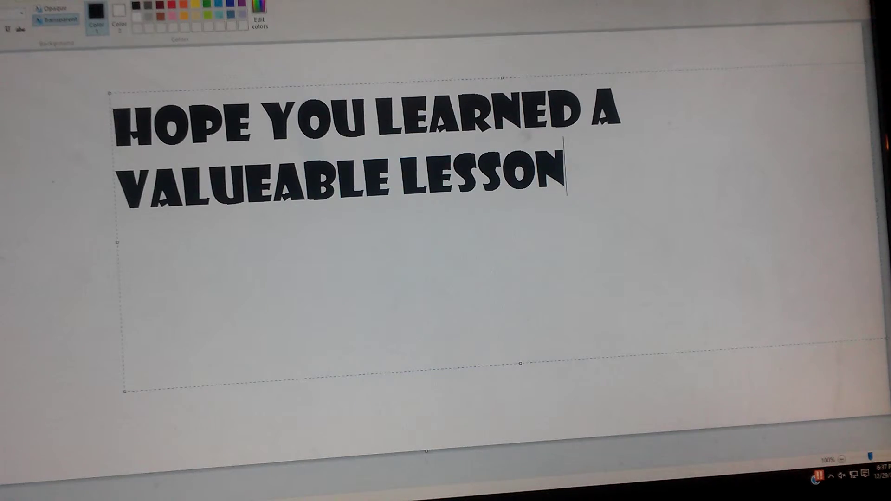
- In Animal Jam, move the avatar and travel from Coral Canyons to the den
key(alt+Tab)
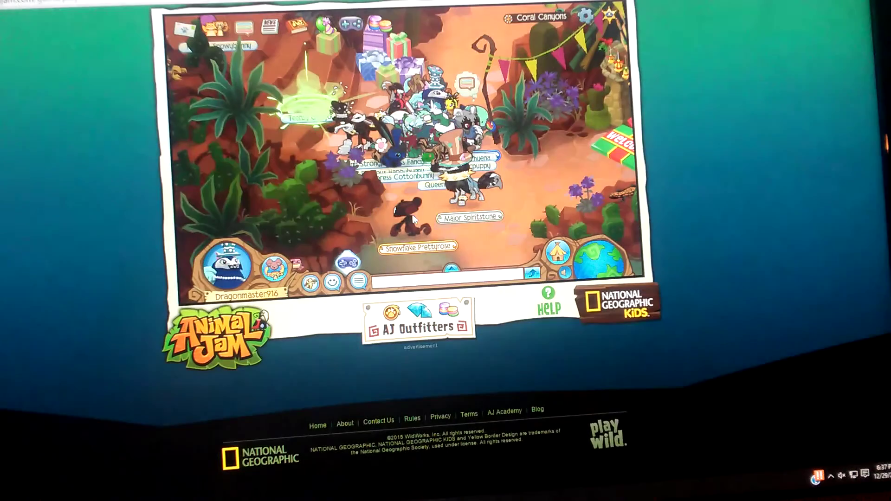
click(413, 217)
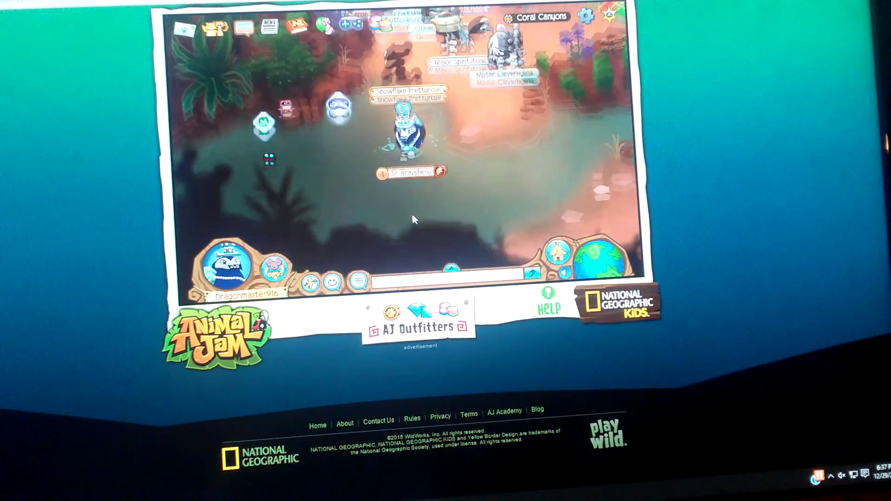
click(600, 260)
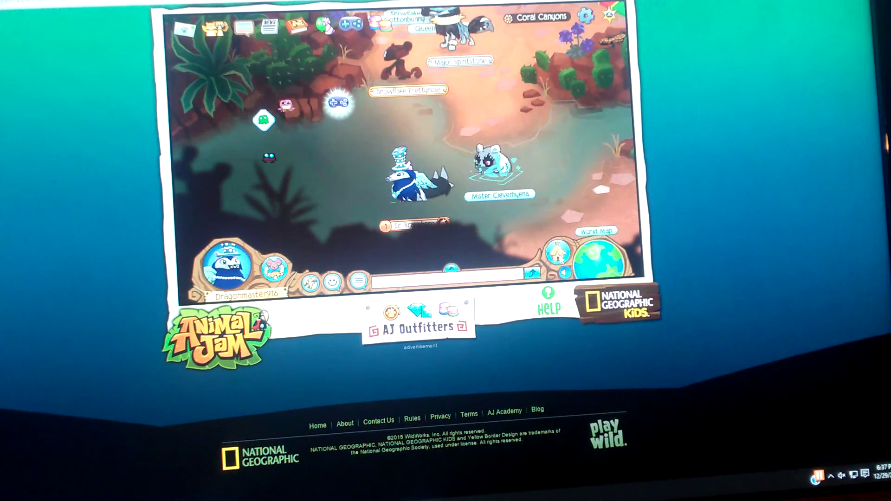
- Commit the 'BYE' caption and start a second text box below it
key(alt+Tab)
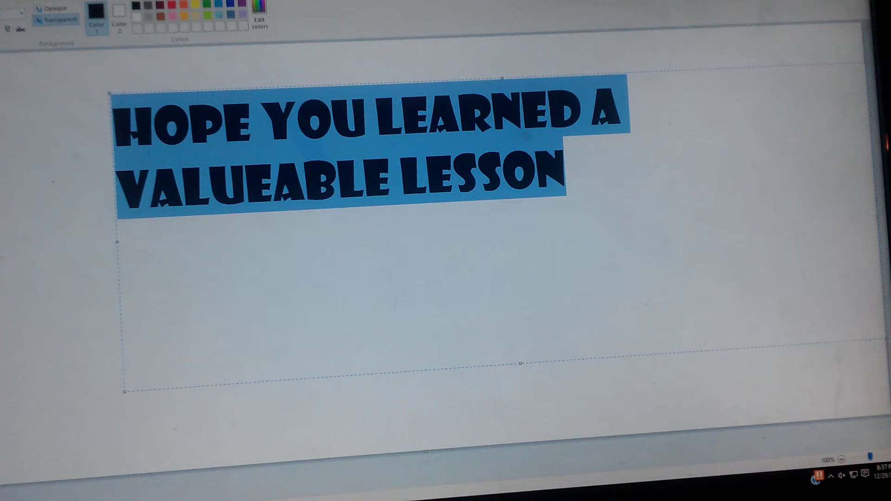
text(B)
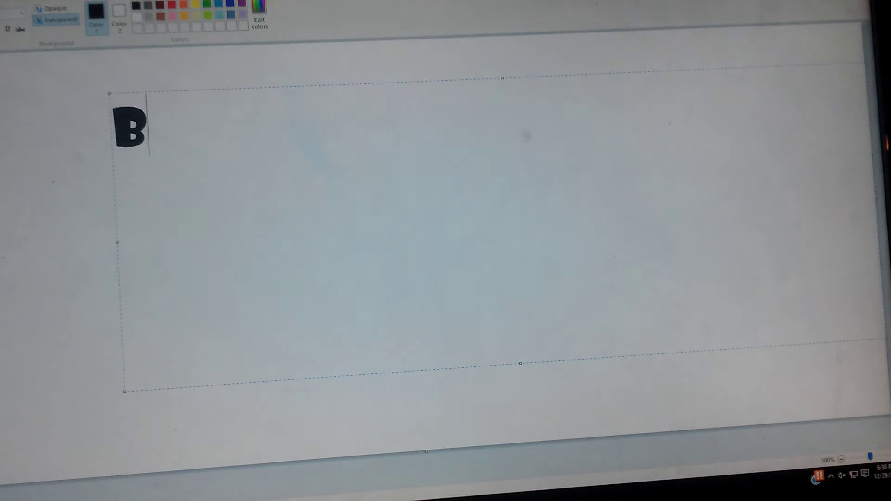
text(YE)
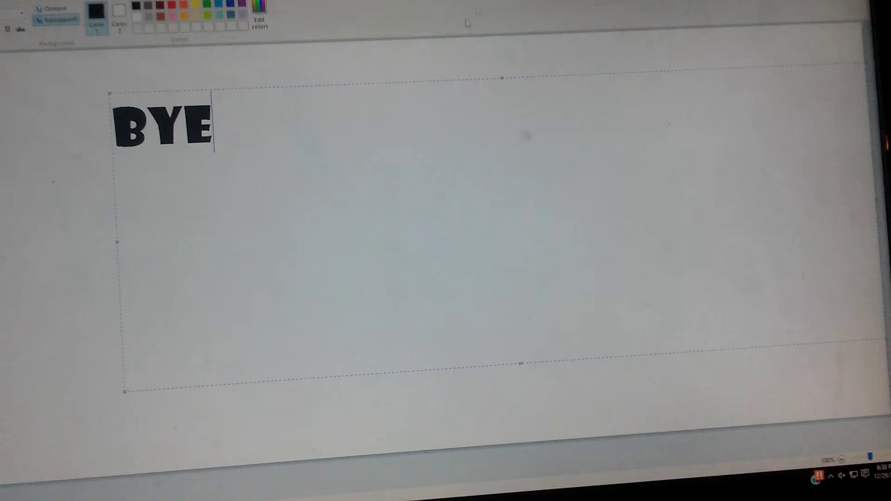
click(447, 78)
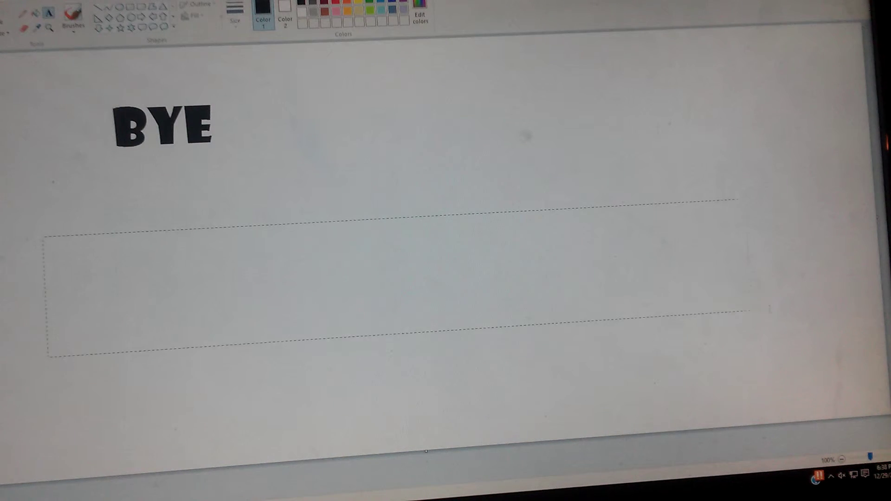
drag(747, 312, 842, 324)
text(HAC)
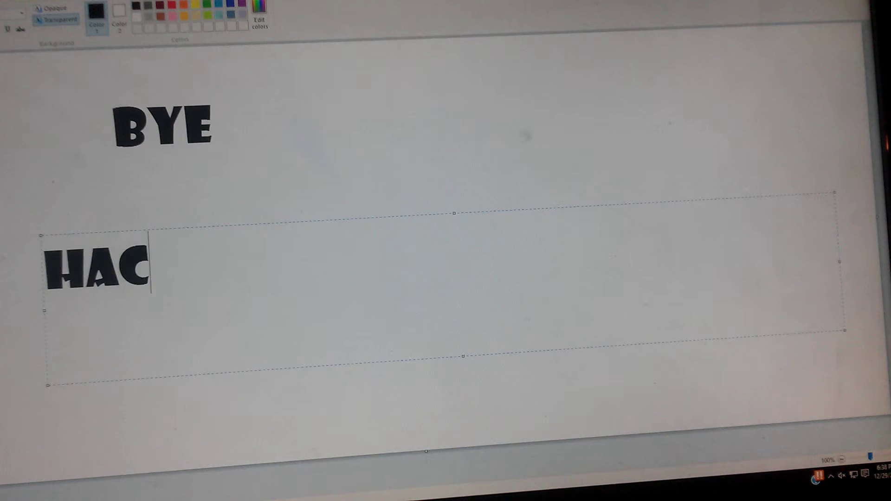
text(K EVERY)
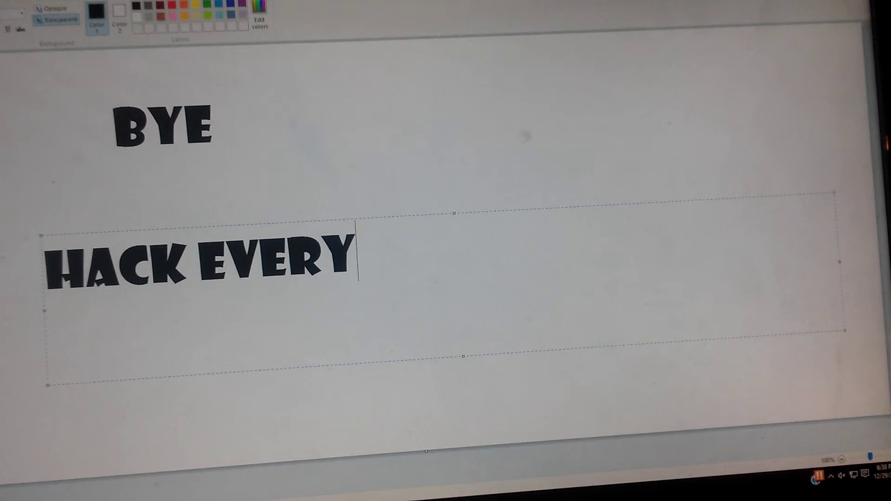
text(ONE Y)
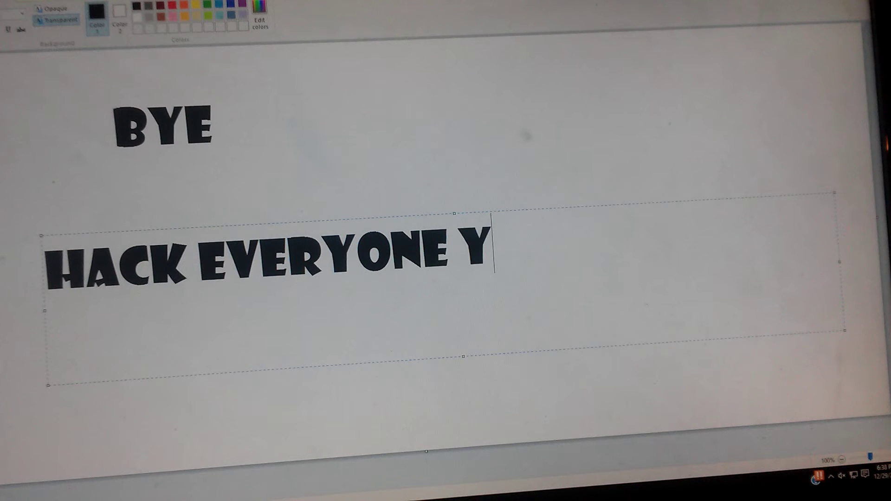
text(OU NEED)
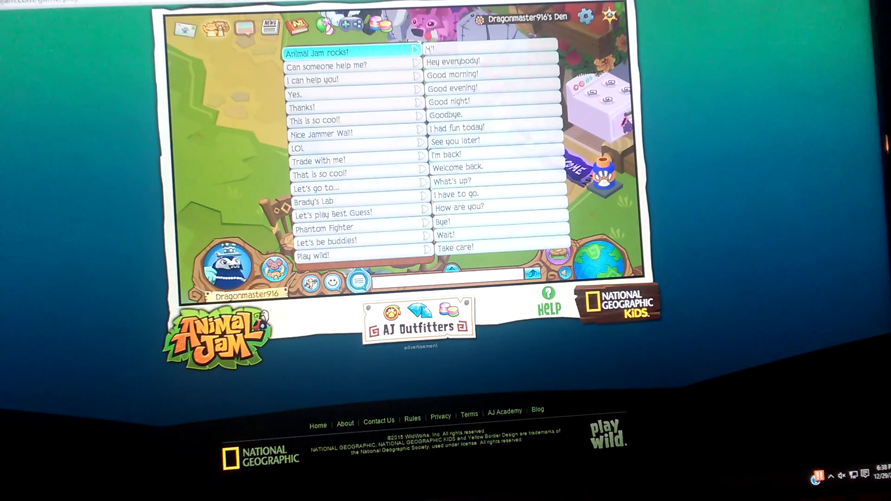
- Make the Animal Jam avatar say 'Bye!' in the den via quick chat
click(460, 222)
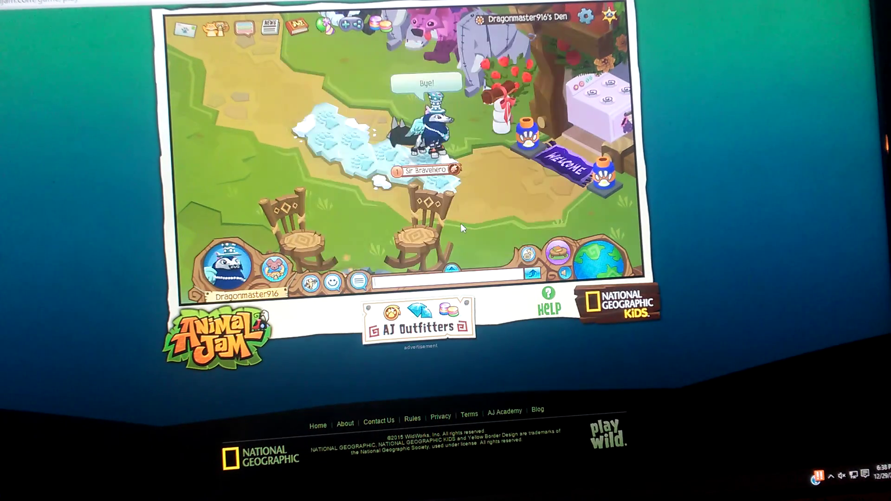